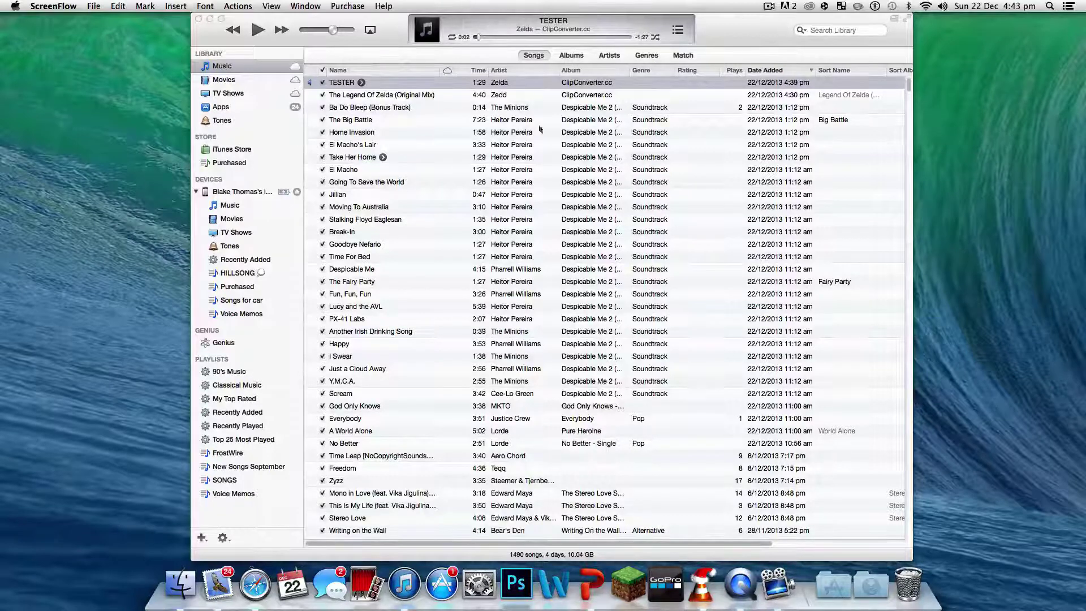
Play the TESTER song briefly and pause it.
double_click(507, 82)
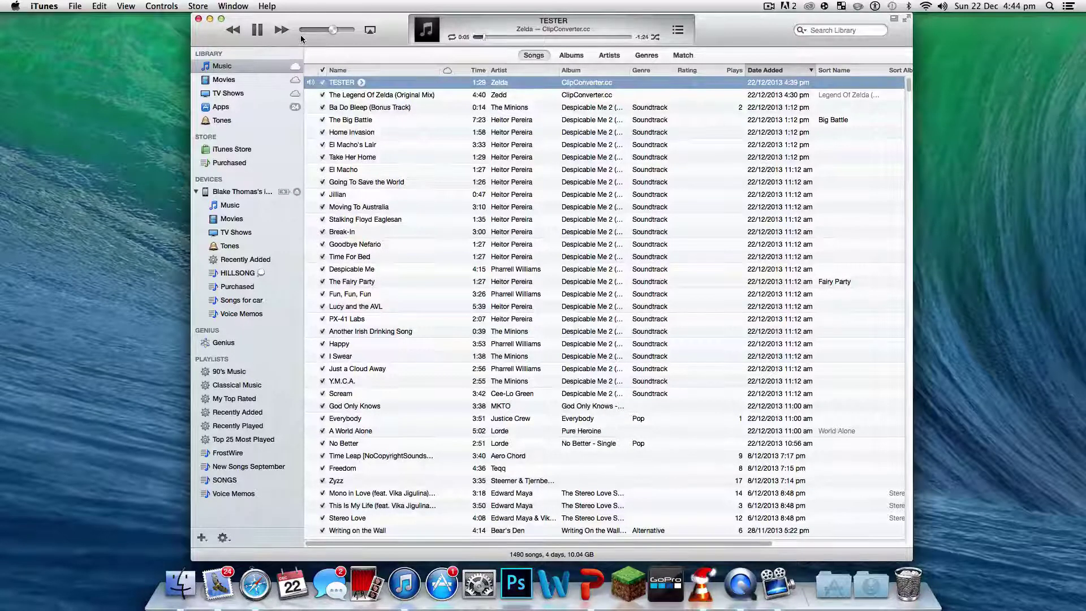
click(256, 30)
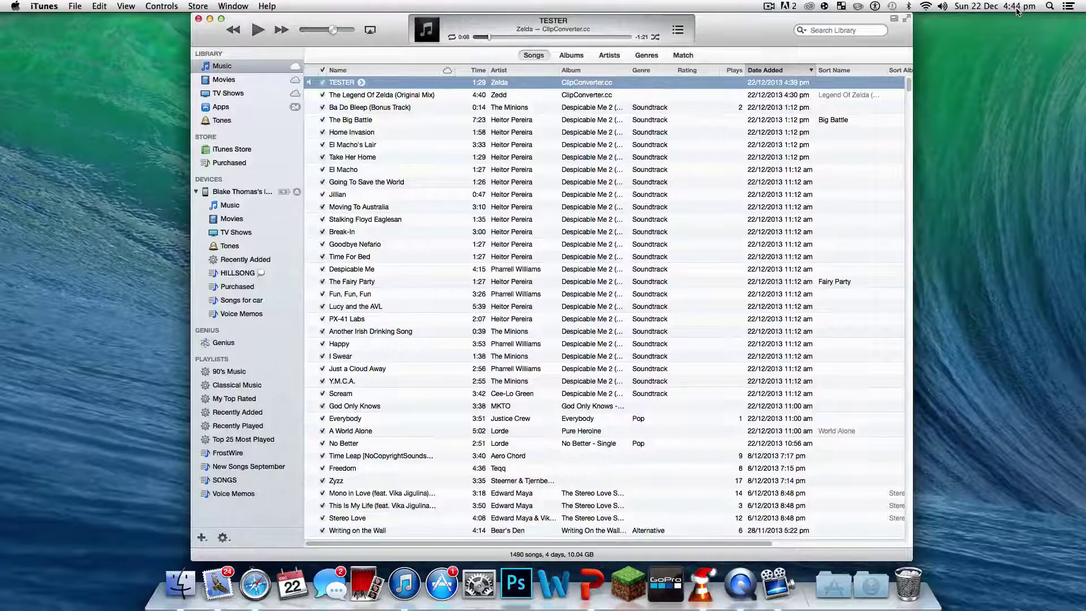
Confirm TESTER's song options with a stop time of 0:30 and create an AAC version of it.
right_click(411, 88)
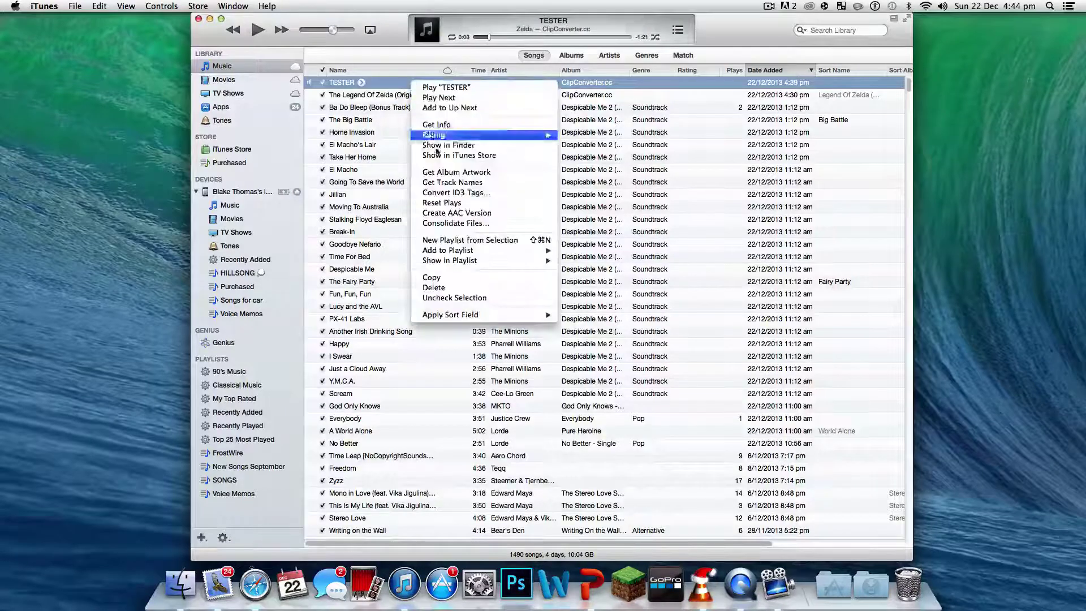
click(378, 138)
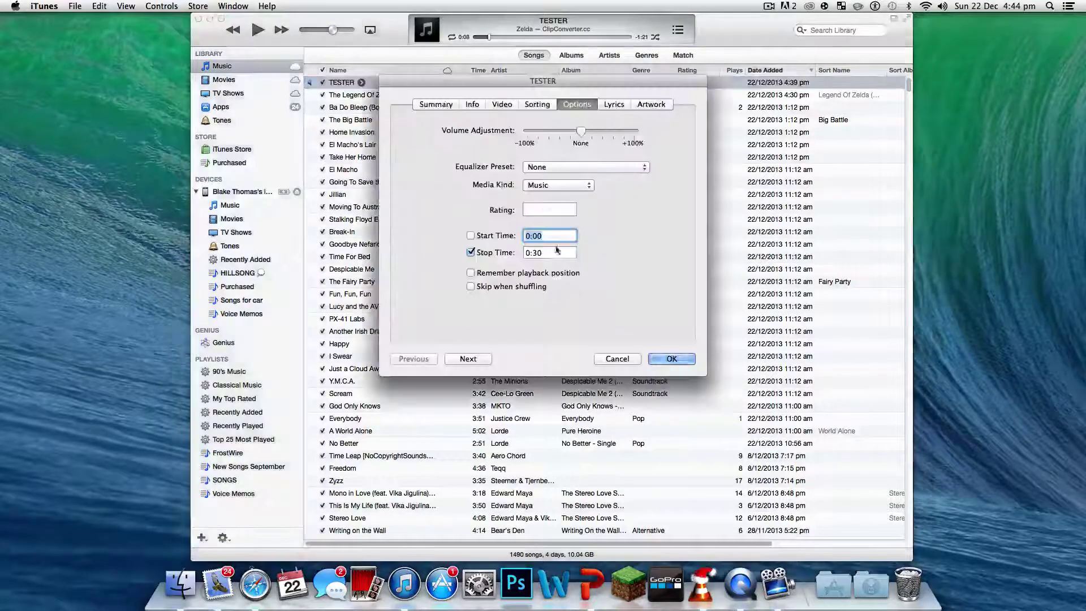
click(546, 233)
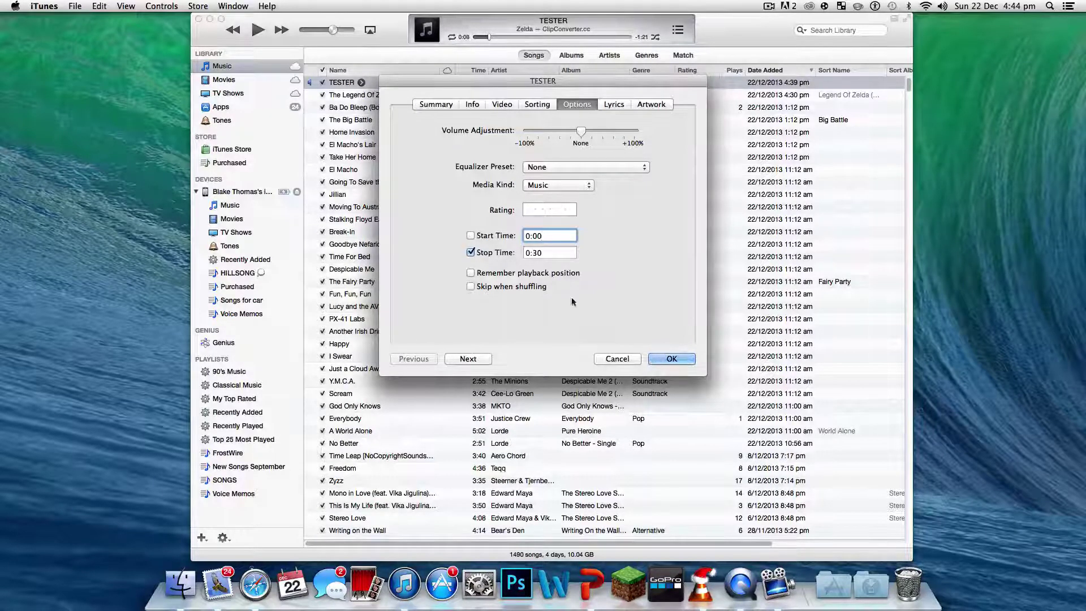
click(683, 360)
right_click(414, 83)
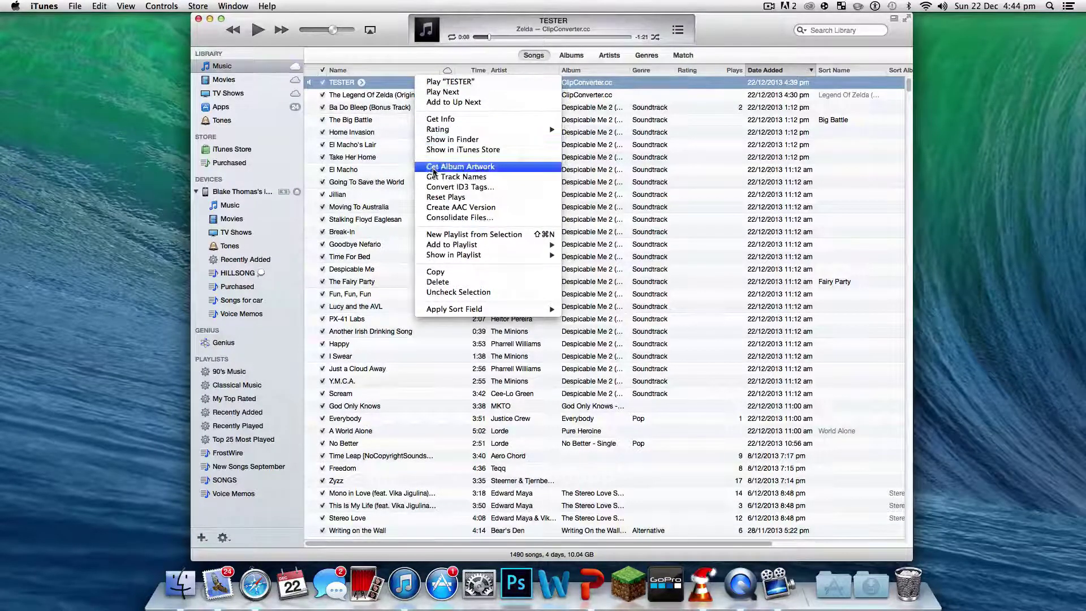
click(443, 207)
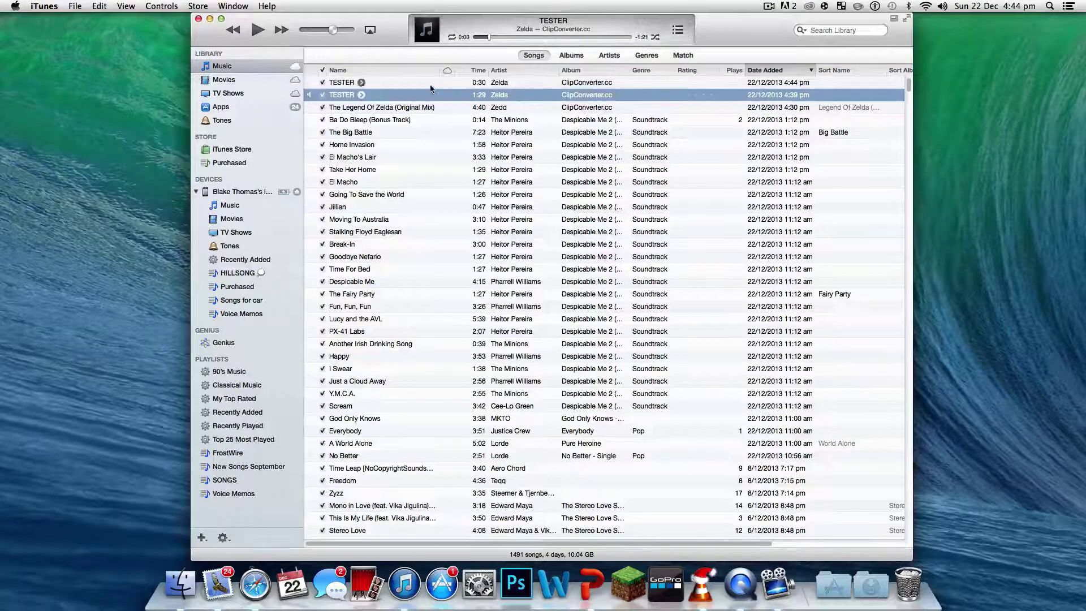
Delete the original 1:29 TESTER song from the music library, keeping its file.
right_click(398, 95)
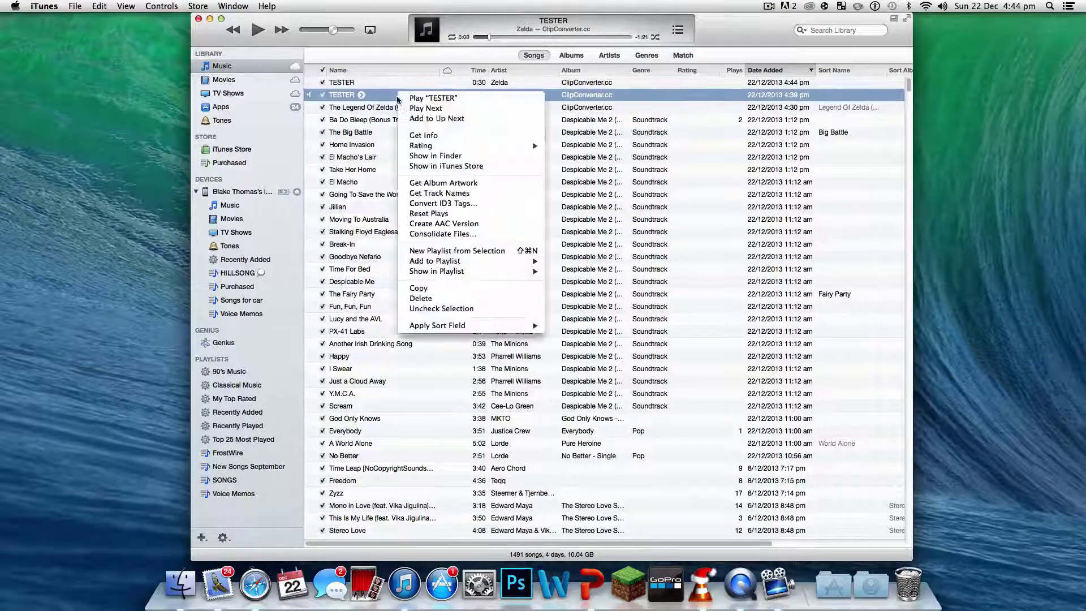
click(430, 299)
click(624, 223)
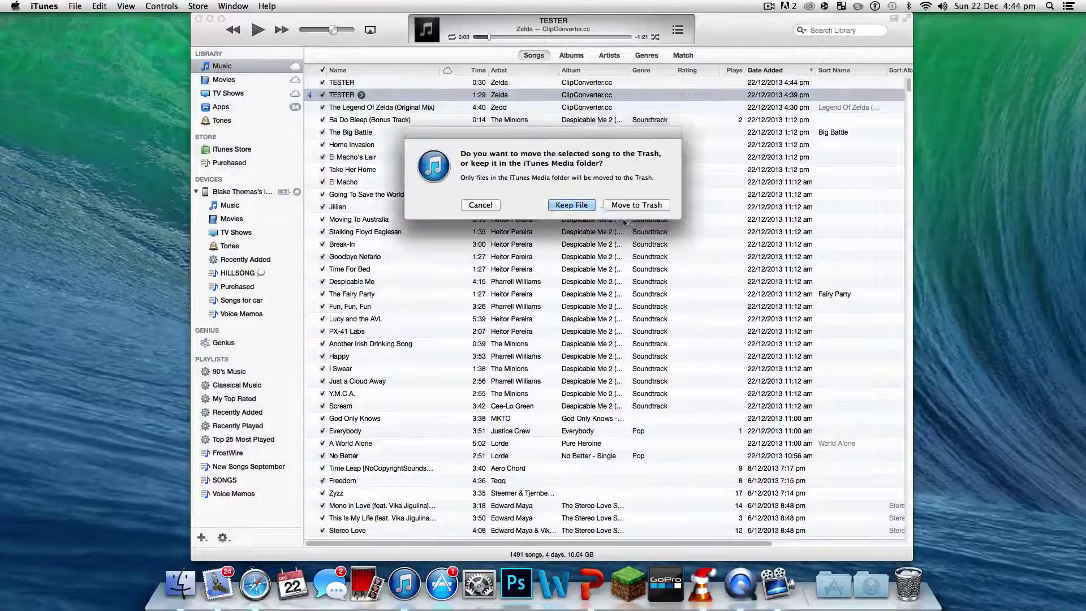
click(571, 205)
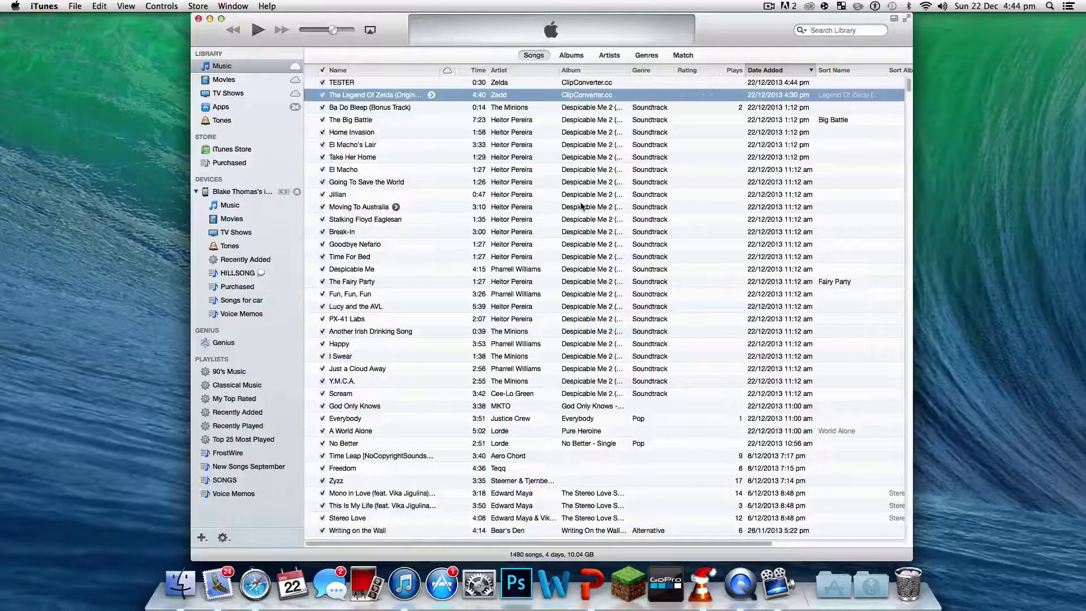
Show the file of the remaining 0:30 TESTER song in Finder.
click(375, 83)
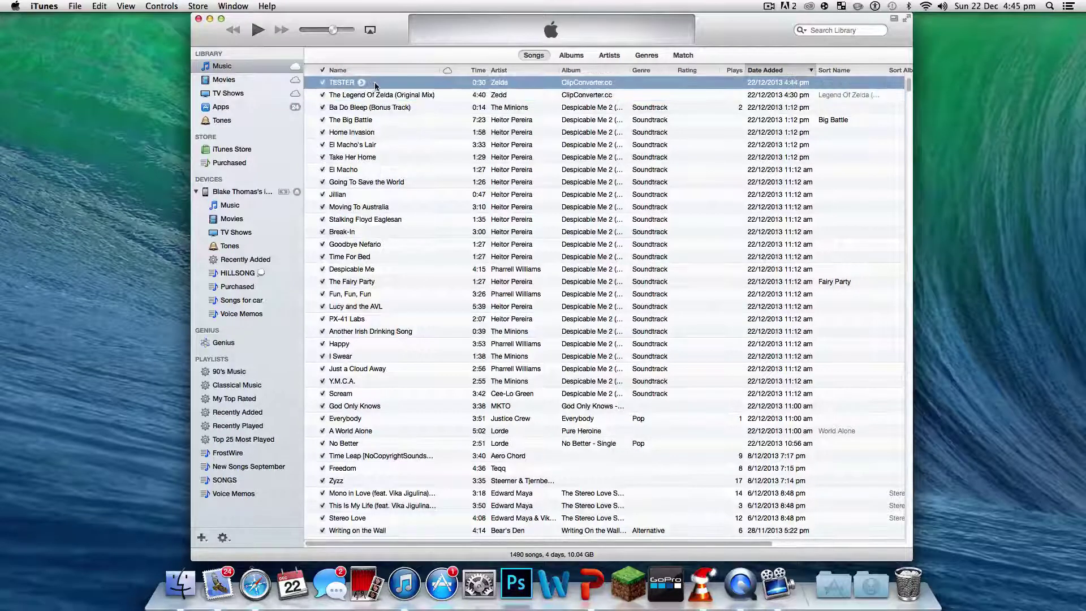
right_click(375, 85)
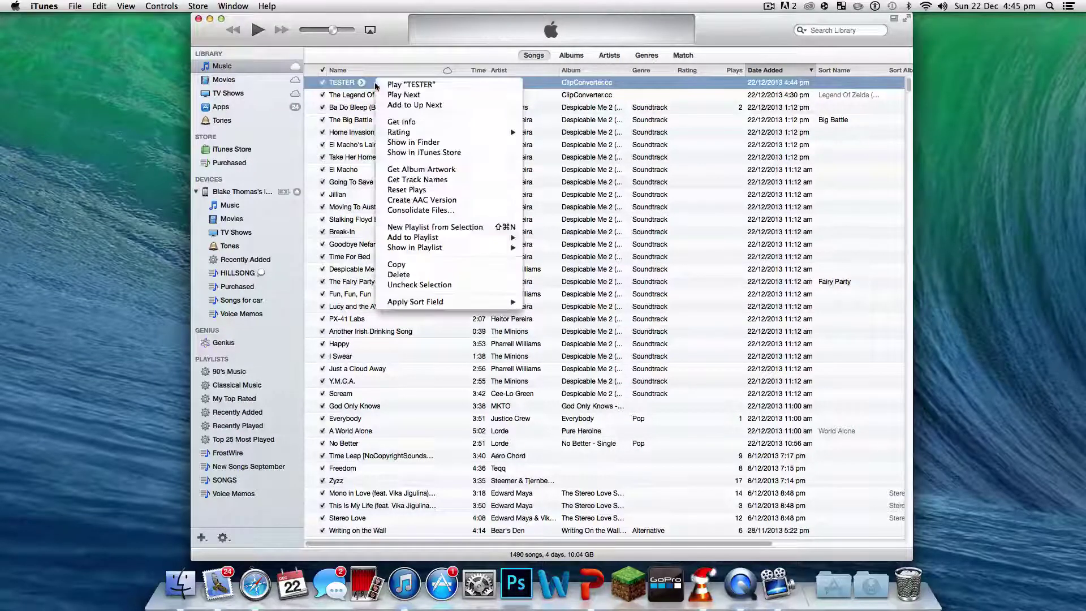
click(418, 143)
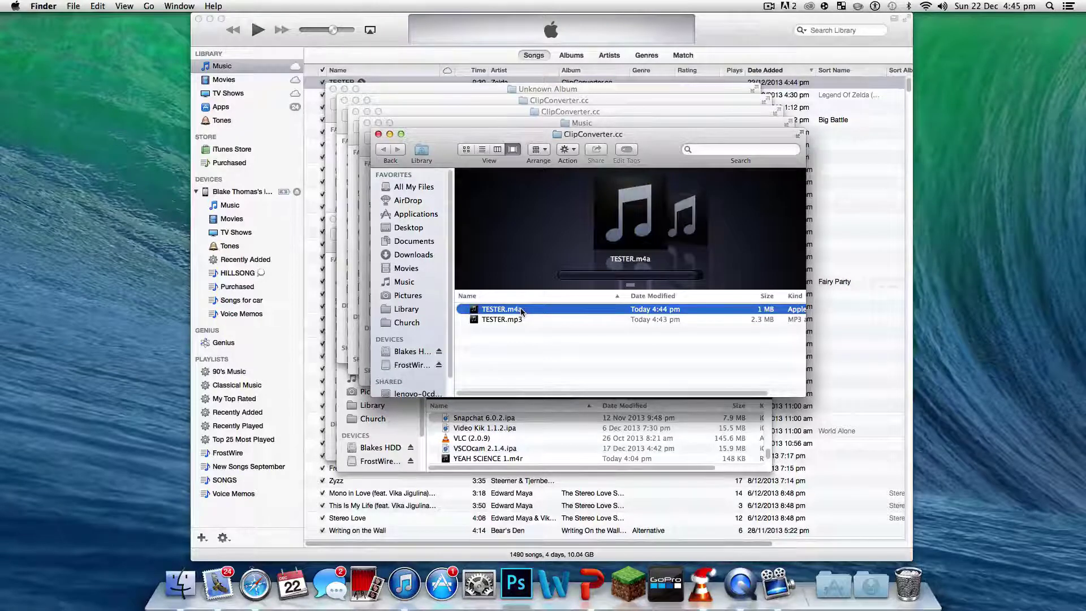
Rename TESTER.m4a as TESTER.m4r and accept the extension change.
click(520, 309)
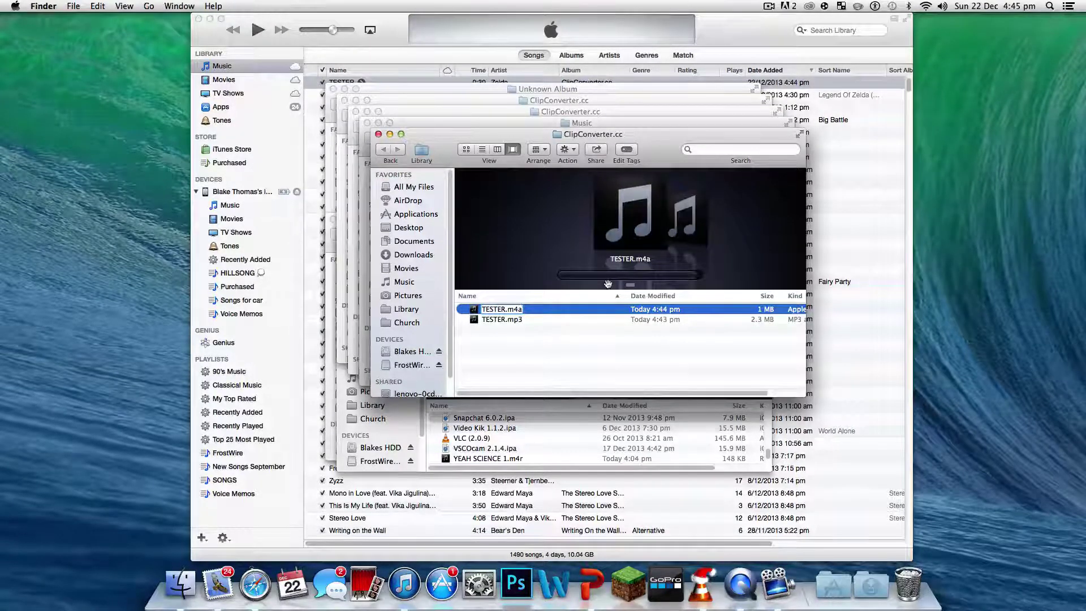
key(BackSpace)
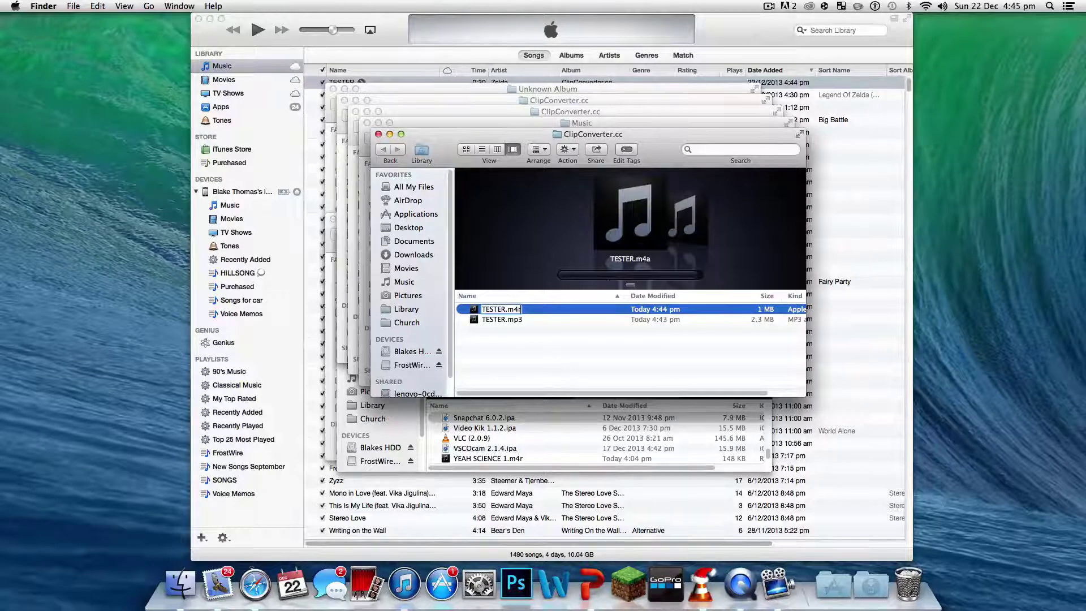
text(r)
key(Return)
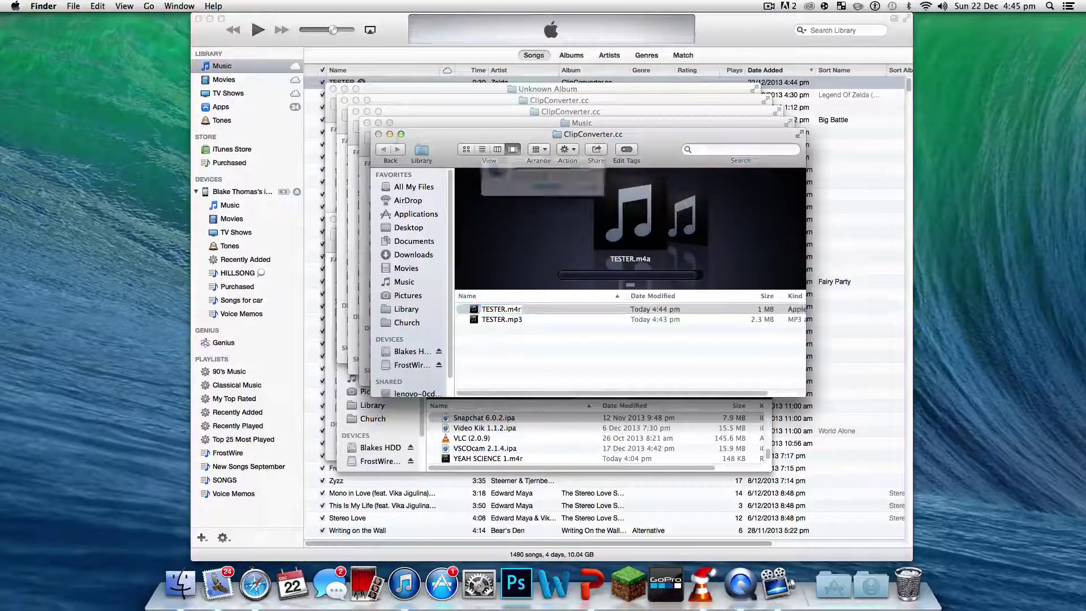
click(623, 203)
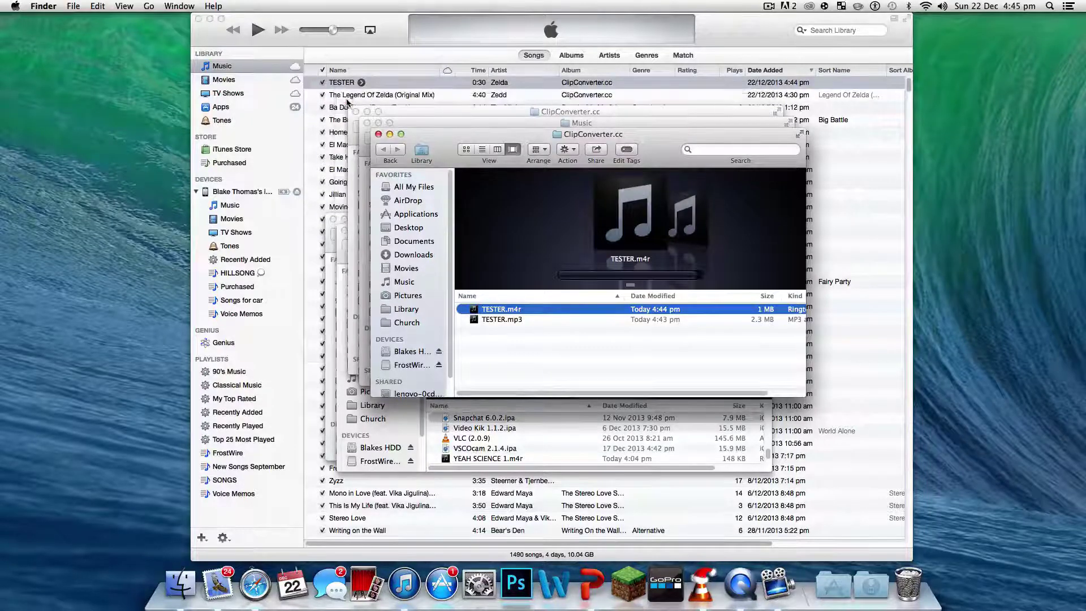
Back in iTunes, delete the 0:30 TESTER song from the music library, keeping its file.
click(379, 83)
right_click(384, 80)
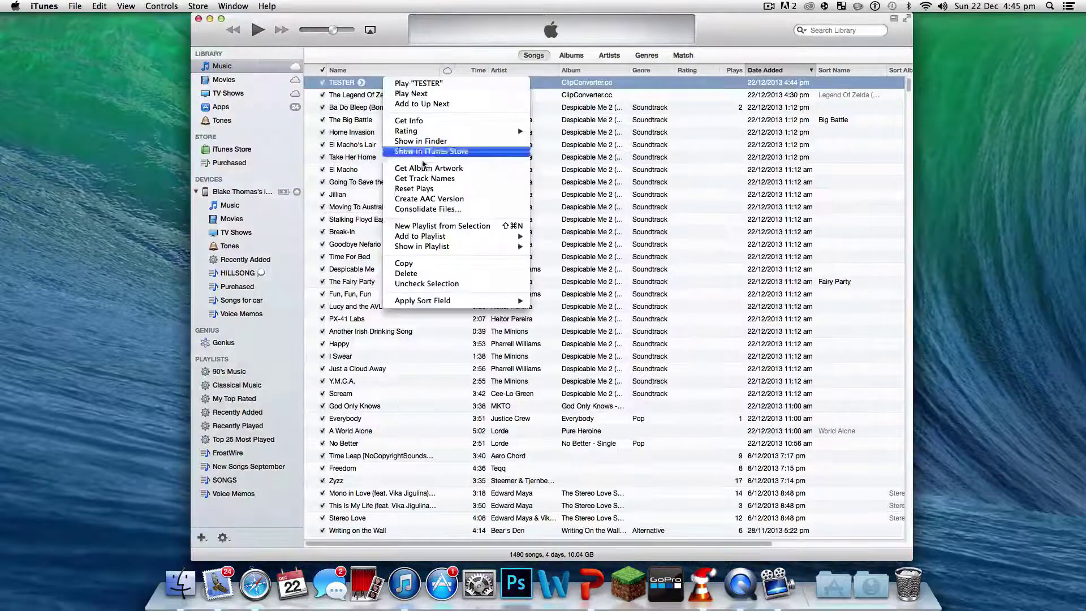
click(413, 274)
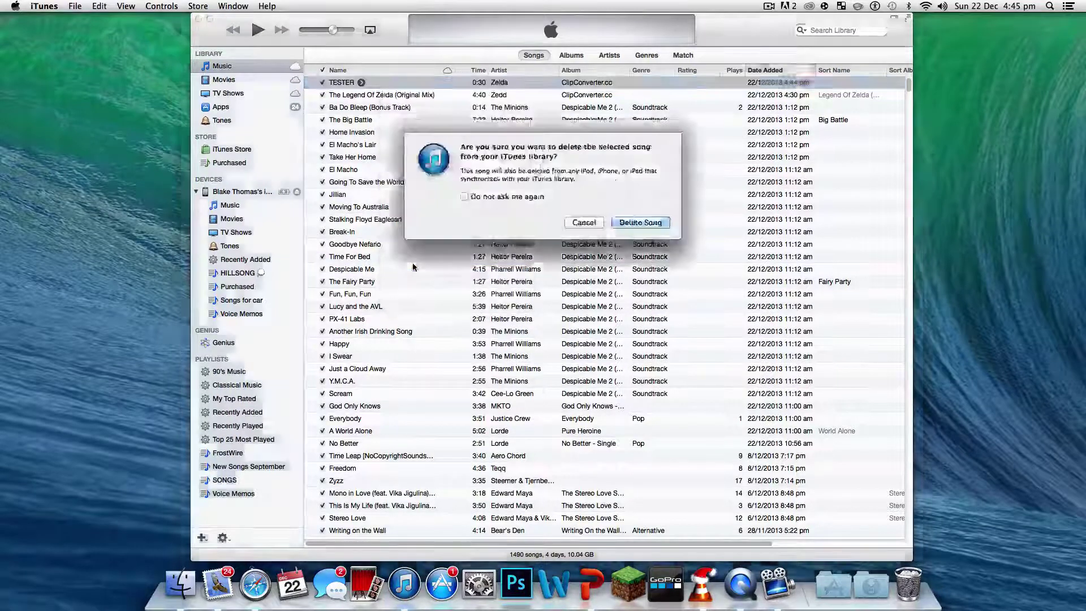
click(635, 224)
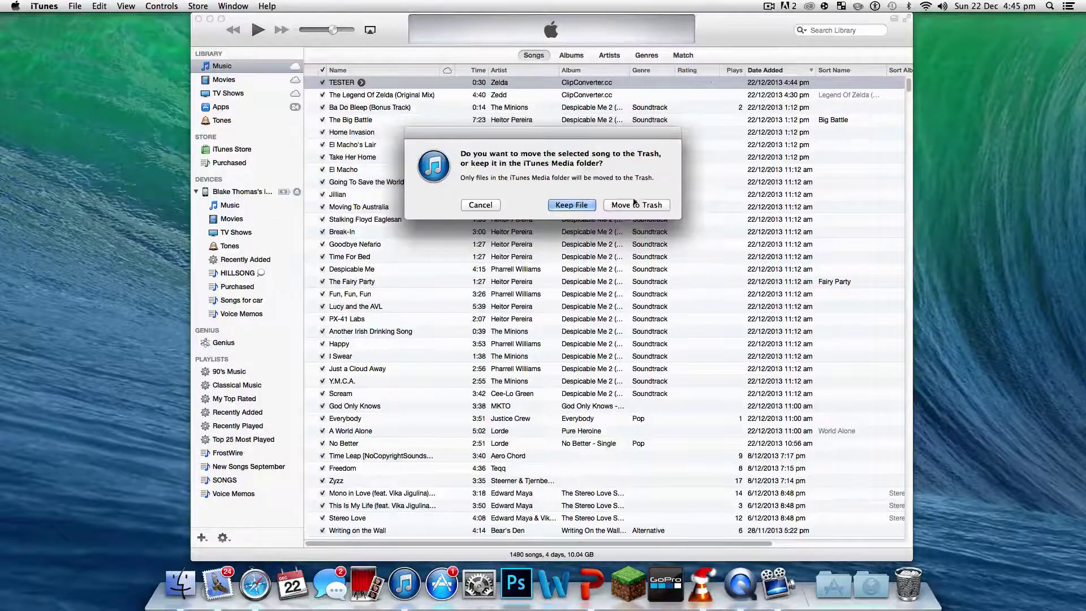
click(572, 205)
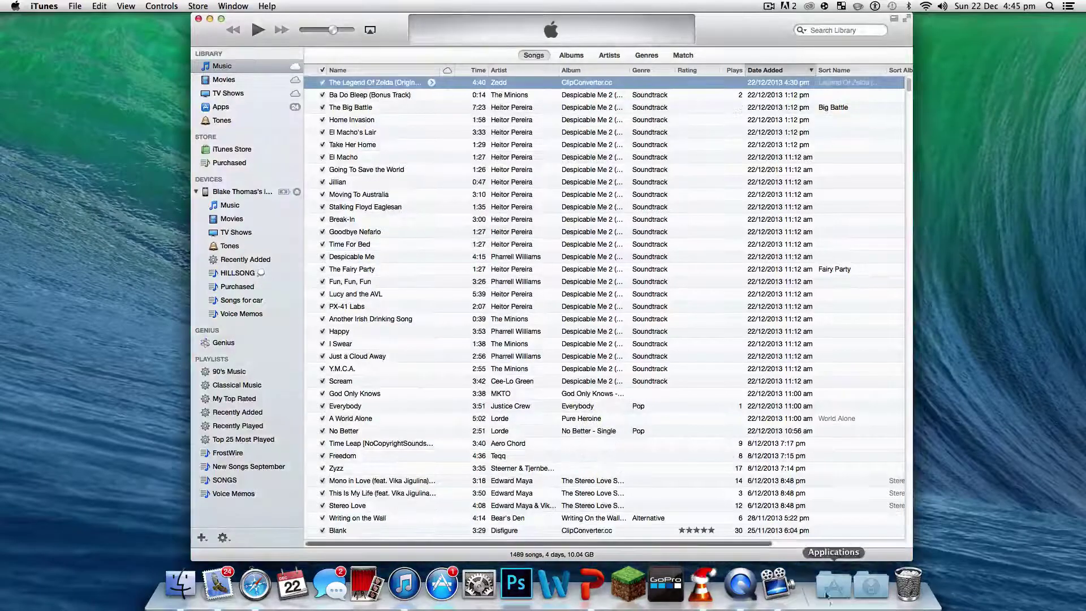
Switch to Finder, add TESTER.m4r to the iTunes library, minimize the folder window and show the library's Tones.
click(180, 582)
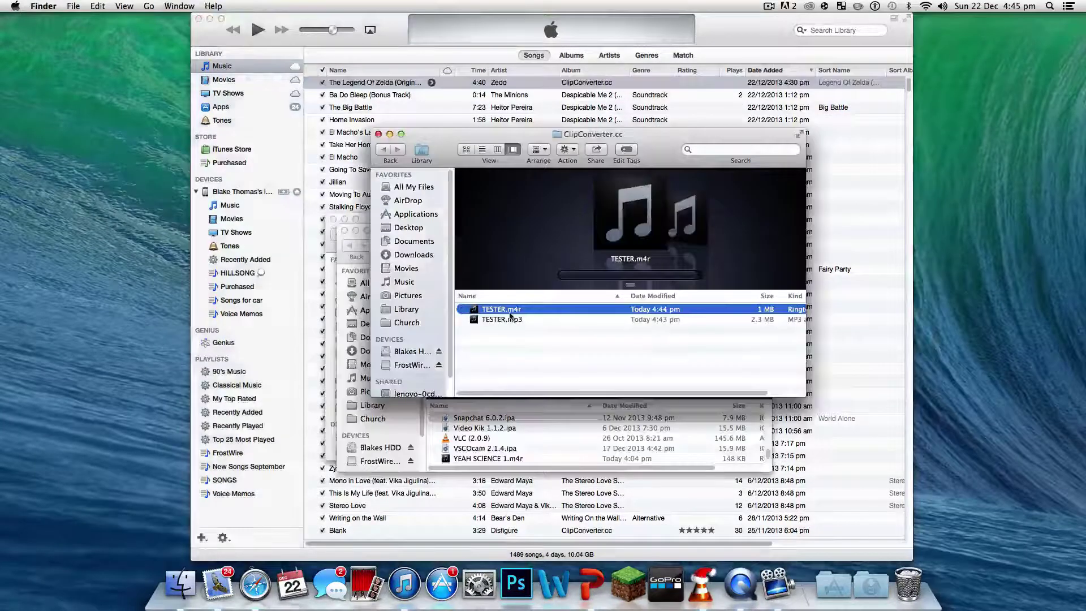
drag(511, 314, 245, 110)
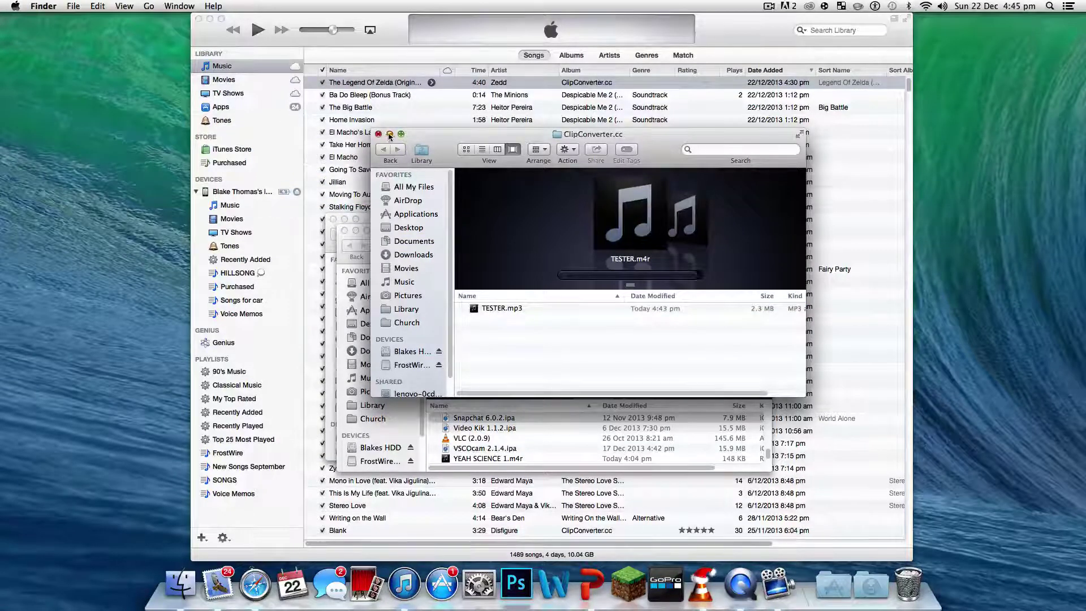
click(389, 136)
click(252, 121)
click(251, 121)
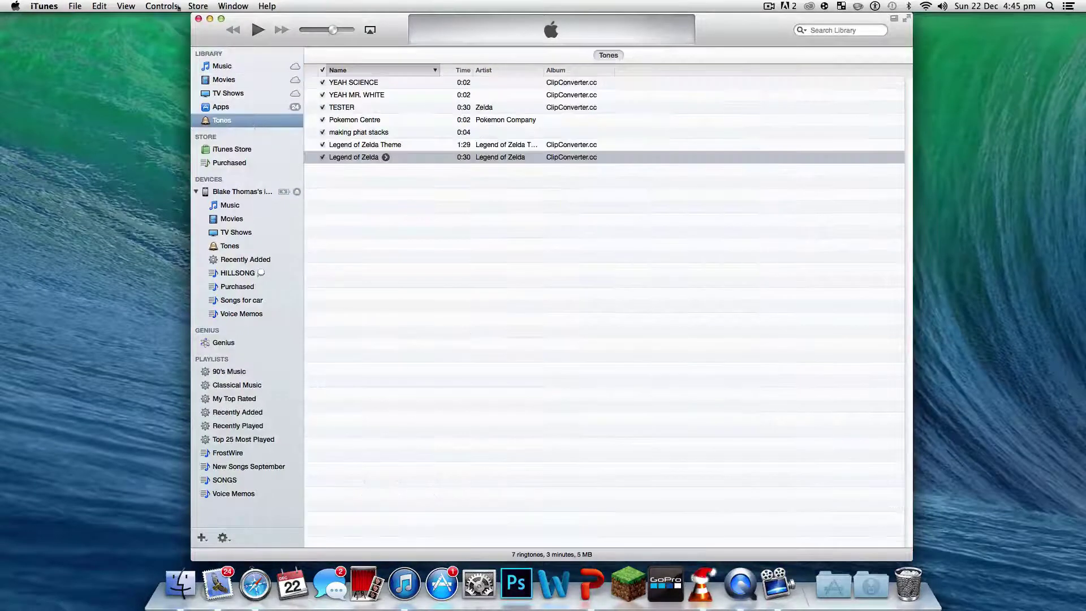
Check in the General preferences that Tones is enabled among the shown library sections, and accept the preferences.
click(196, 6)
mouse_move(73, 6)
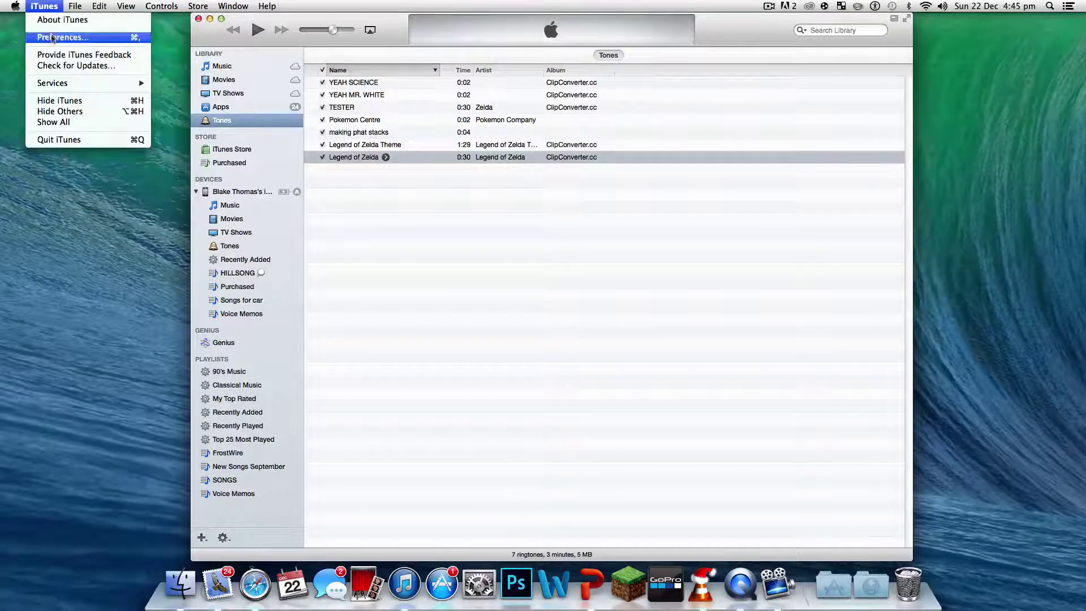
click(62, 37)
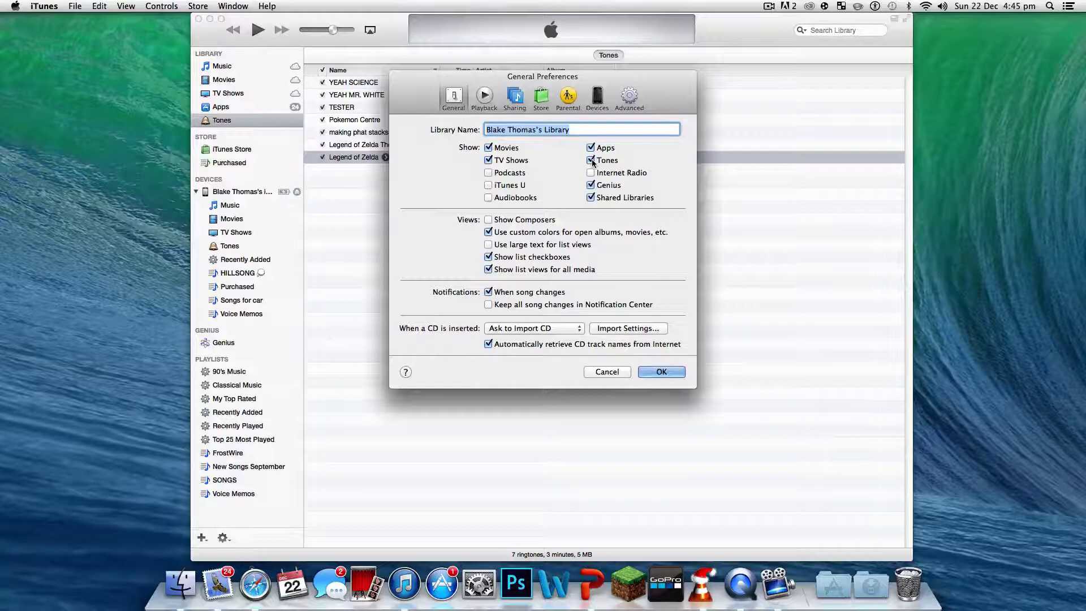
click(663, 372)
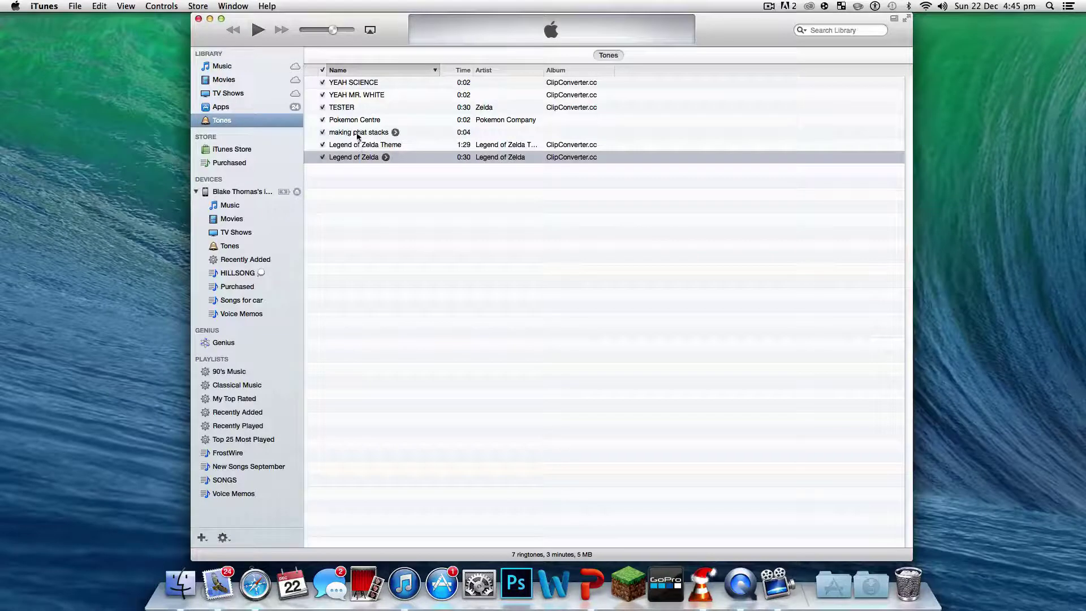
Play the TESTER ringtone in the Tones list briefly and pause it.
click(348, 110)
double_click(349, 110)
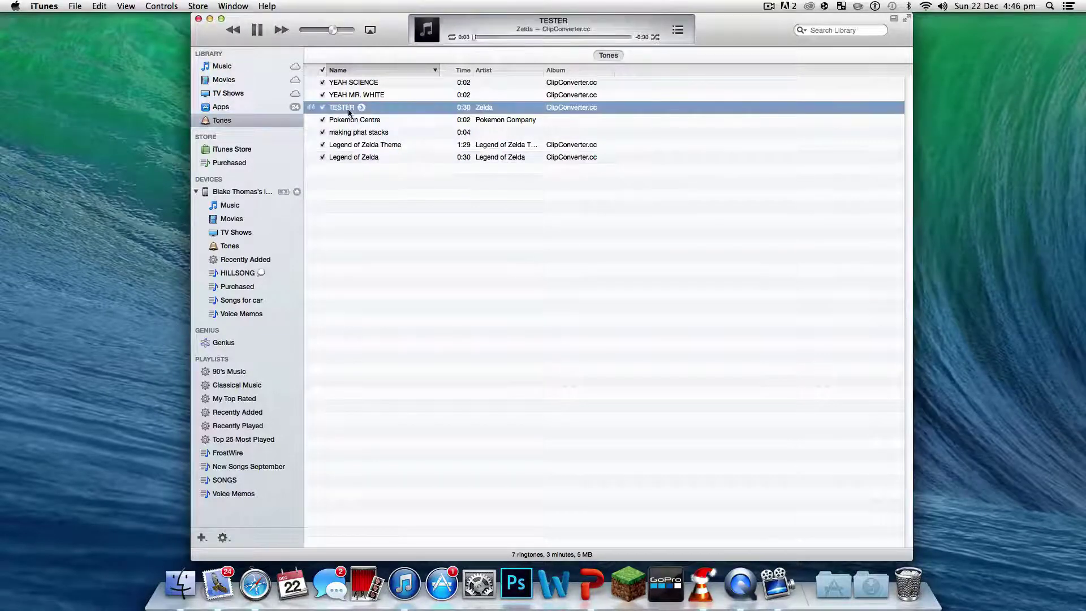
click(262, 32)
Copy the TESTER ringtone to the Tones of the connected device.
drag(352, 108, 249, 243)
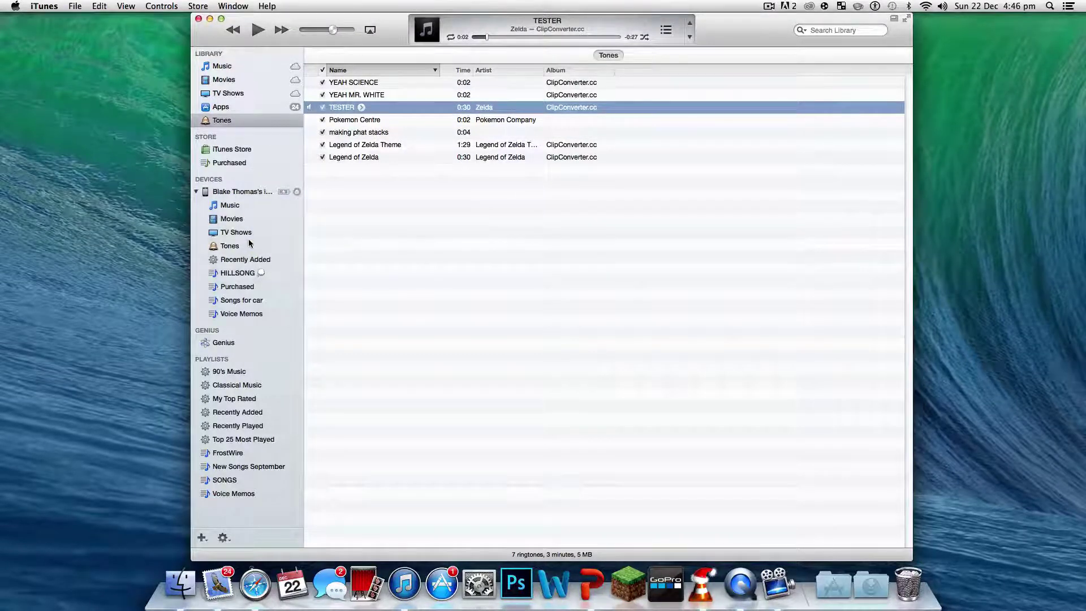